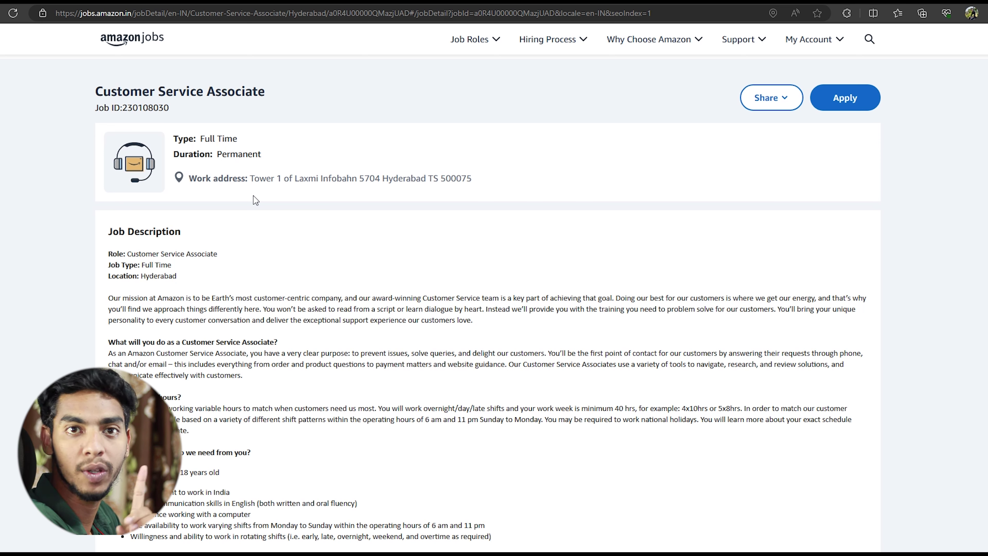
{"action": "scroll", "coordinate": [255, 200], "scroll_direction": "down", "scroll_amount": 2}
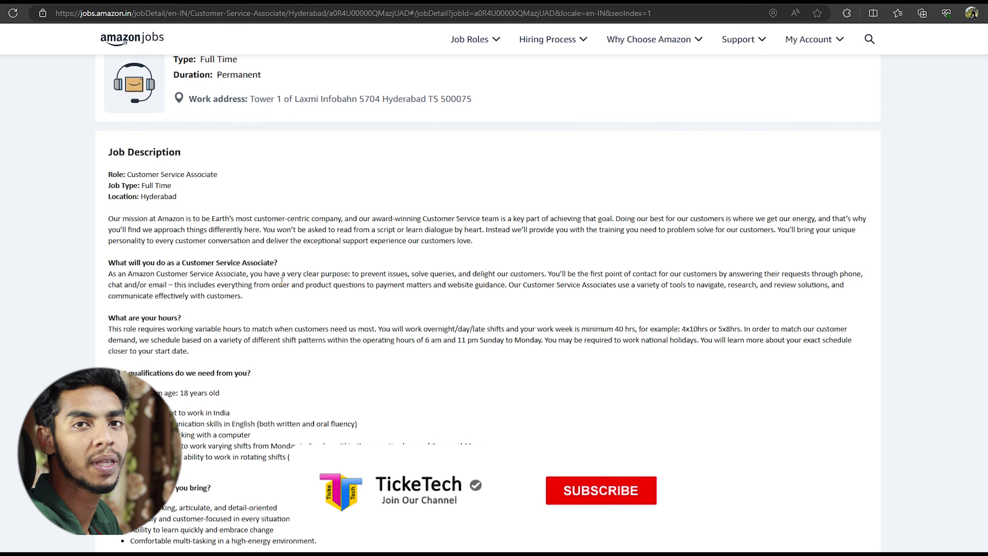
{"action": "scroll", "coordinate": [77, 311], "scroll_direction": "down", "scroll_amount": 2}
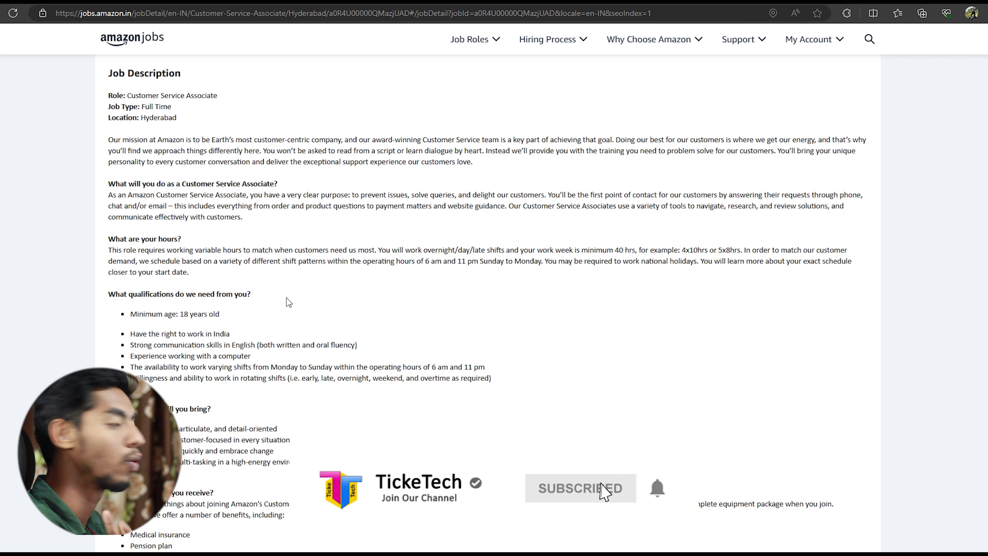
{"action": "left_click_drag", "start_coordinate": [131, 316], "coordinate": [222, 318]}
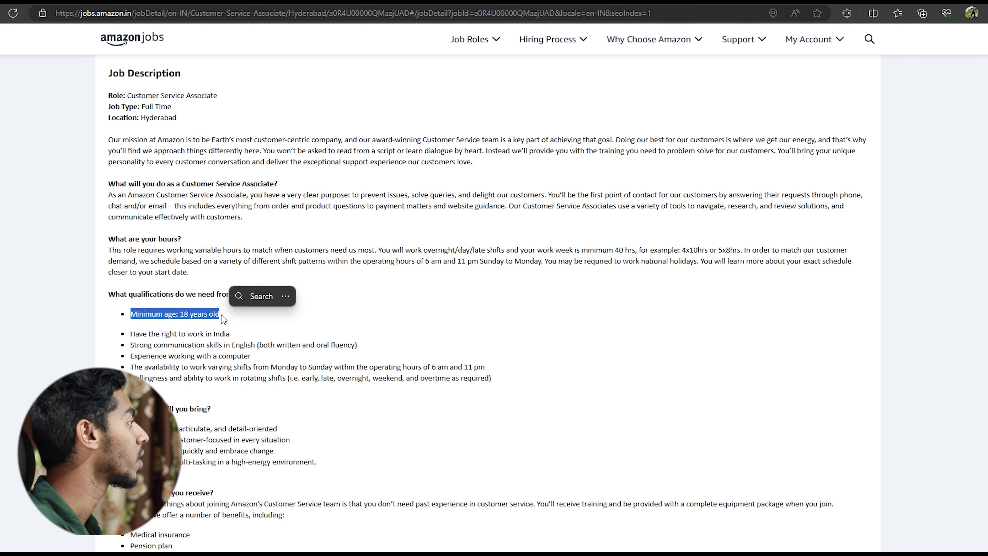
{"action": "left_click", "coordinate": [191, 336]}
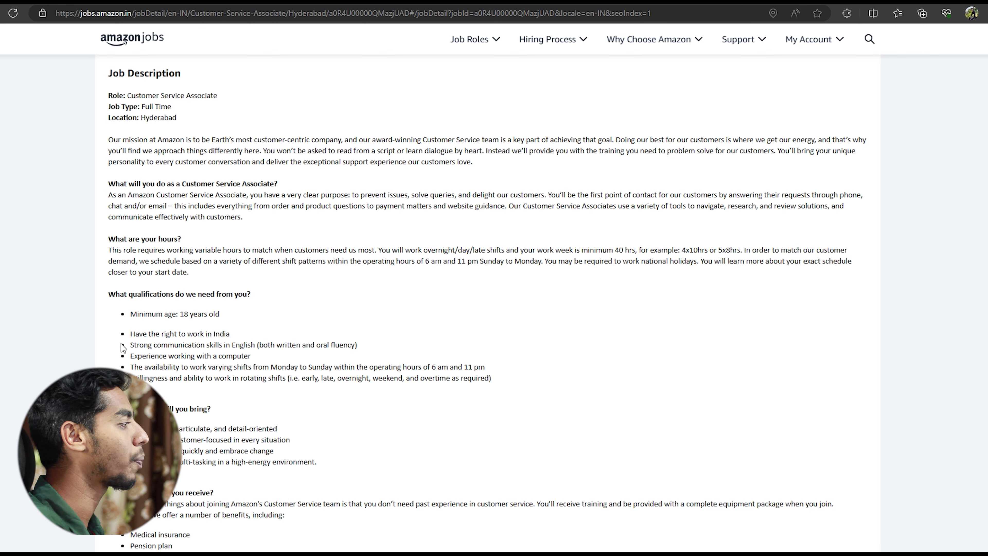
{"action": "left_click_drag", "start_coordinate": [132, 336], "coordinate": [481, 397]}
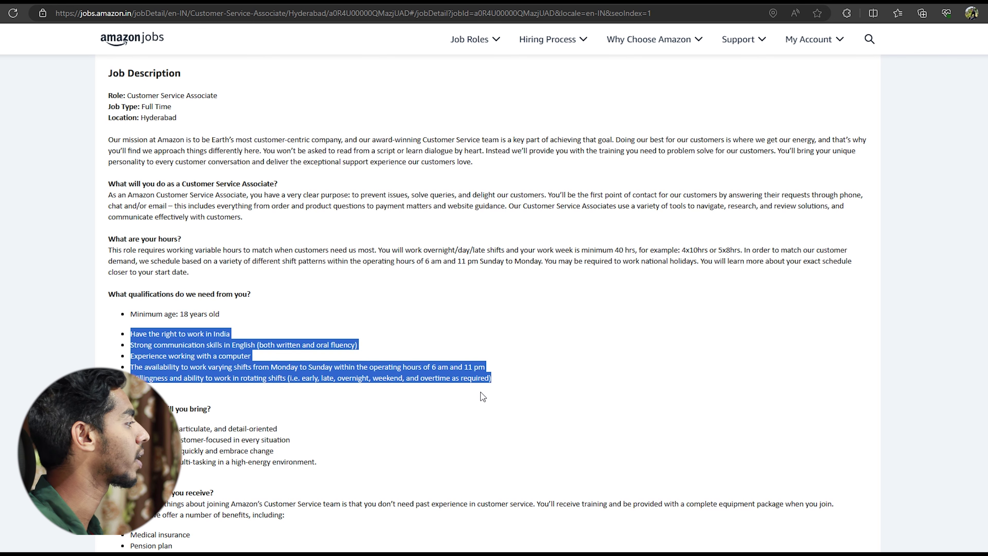
{"action": "left_click", "coordinate": [470, 407]}
{"action": "scroll", "coordinate": [313, 422], "scroll_direction": "down", "scroll_amount": 3}
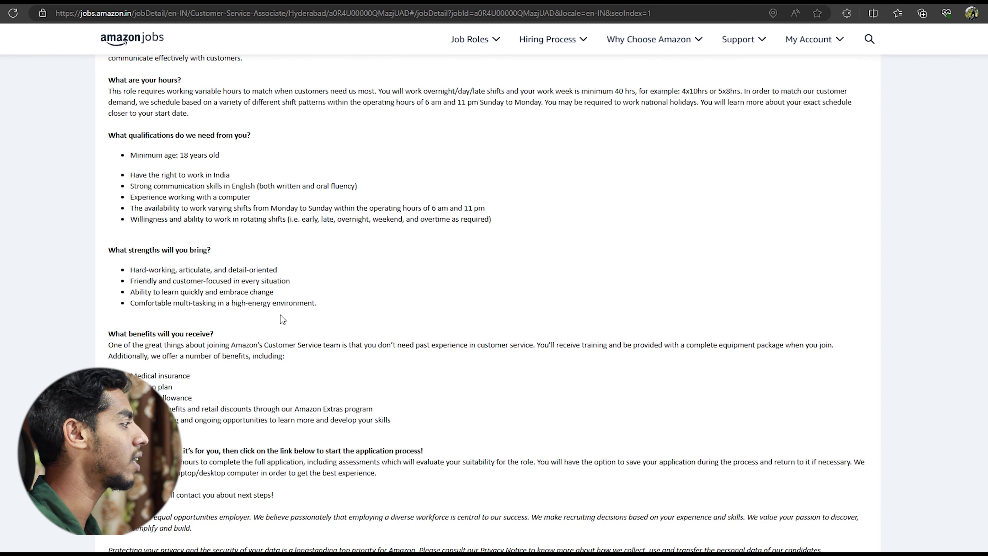
{"action": "scroll", "coordinate": [281, 320], "scroll_direction": "up", "scroll_amount": 3}
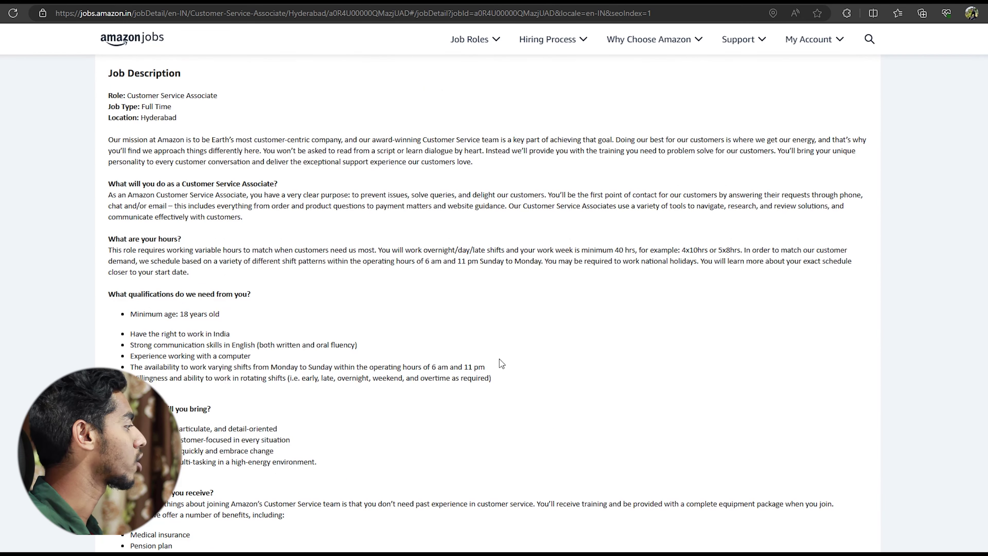
{"action": "scroll", "coordinate": [382, 391], "scroll_direction": "down", "scroll_amount": 3}
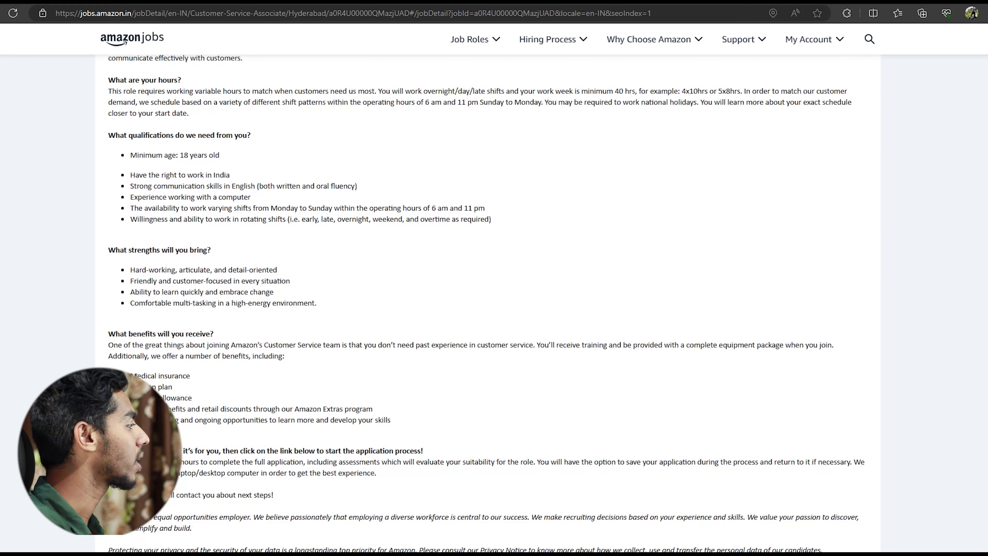
{"action": "left_click_drag", "start_coordinate": [134, 372], "coordinate": [226, 353]}
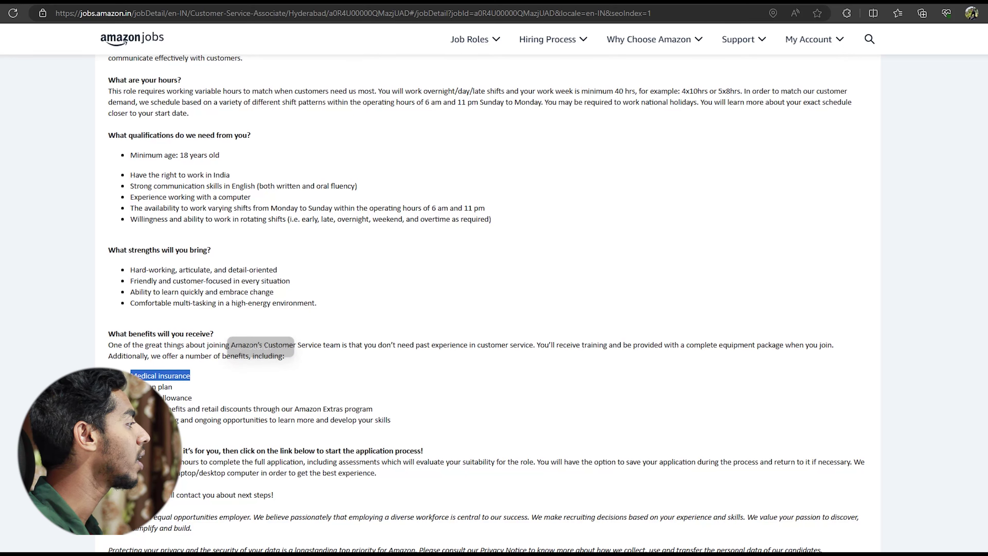
{"action": "left_click", "coordinate": [162, 384]}
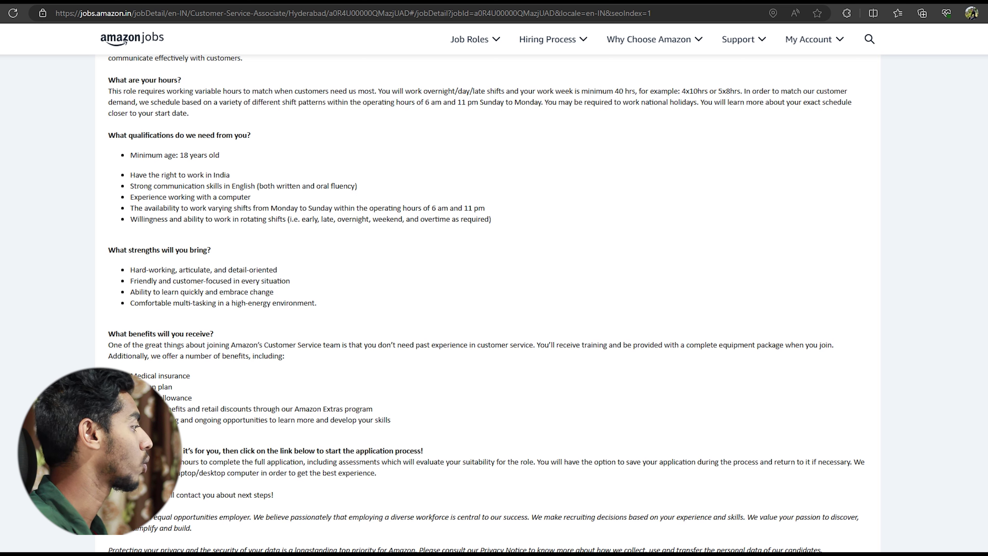
{"action": "scroll", "coordinate": [253, 436], "scroll_direction": "down", "scroll_amount": 4}
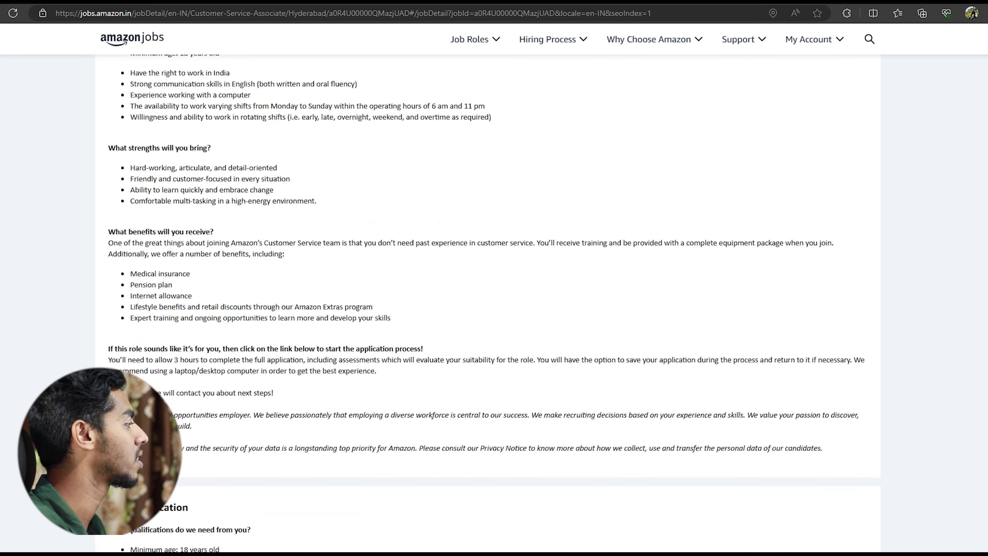
{"action": "scroll", "coordinate": [252, 435], "scroll_direction": "down", "scroll_amount": 1}
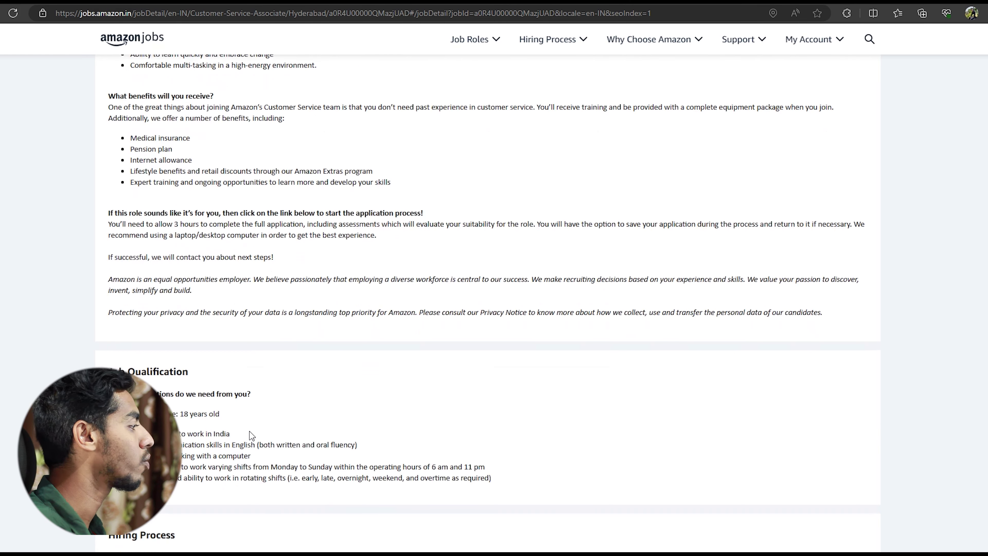
{"action": "scroll", "coordinate": [252, 436], "scroll_direction": "down", "scroll_amount": 3}
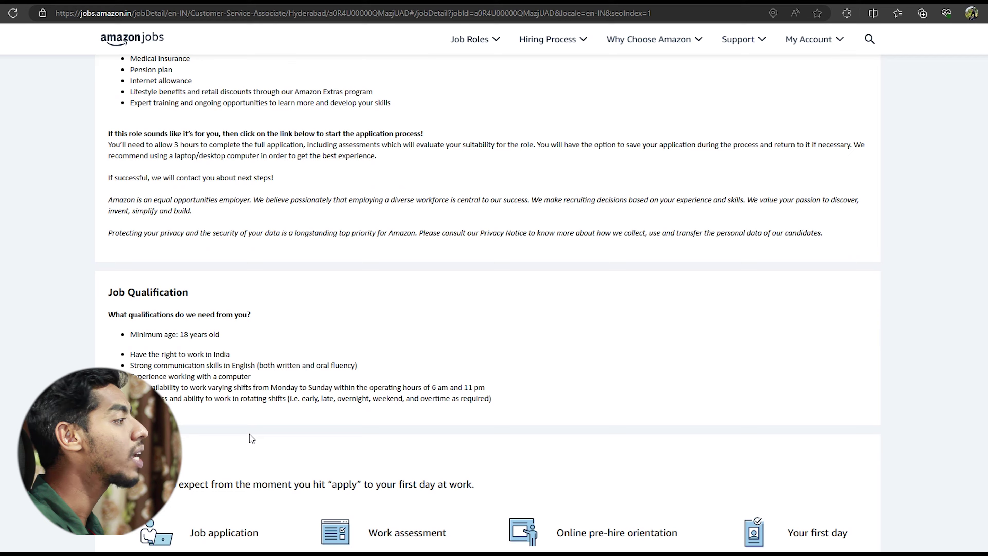
{"action": "scroll", "coordinate": [701, 440], "scroll_direction": "down", "scroll_amount": 6}
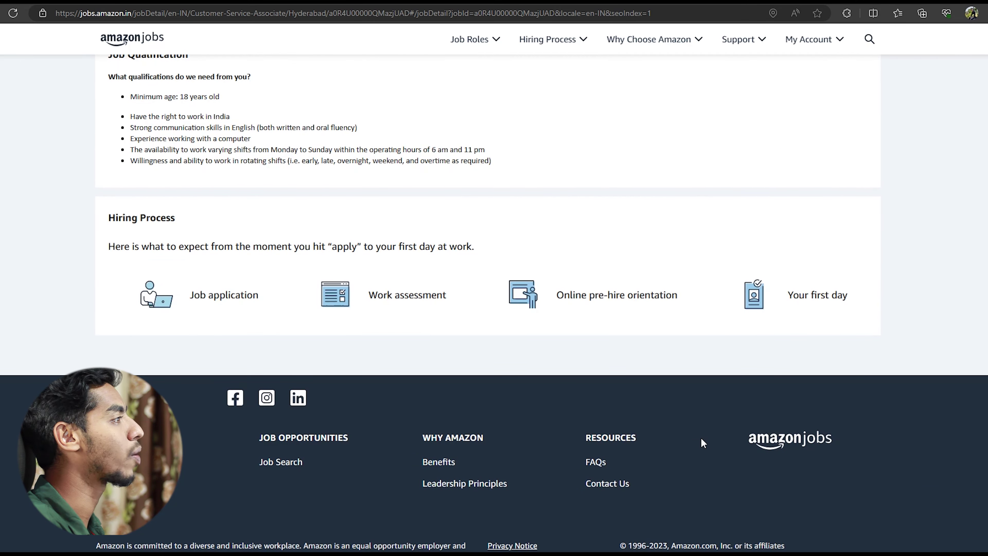
{"action": "scroll", "coordinate": [701, 438], "scroll_direction": "up", "scroll_amount": 10}
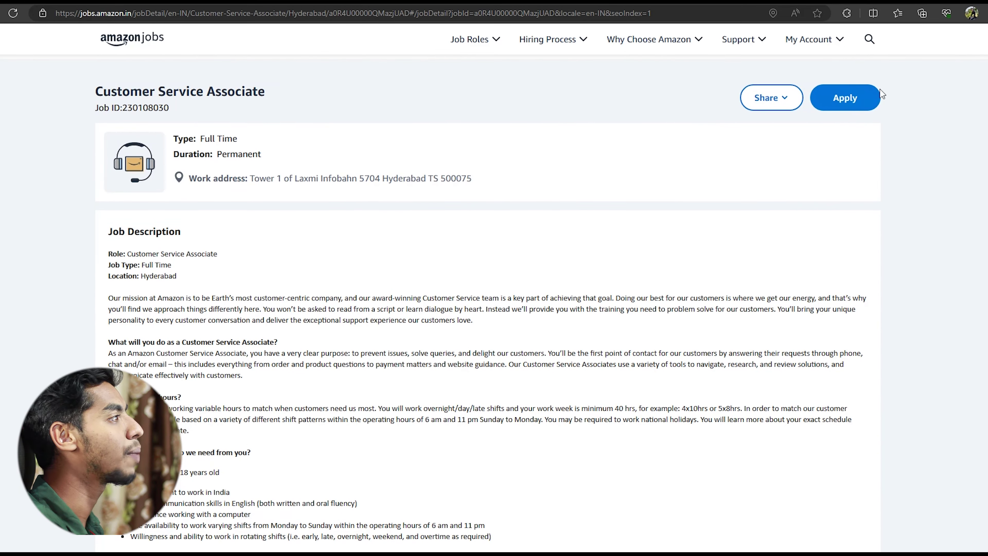
Apply to TG Campus Hiring Req-2024 and accept the personal-data consent with I Accept.
{"action": "left_click", "coordinate": [849, 105]}
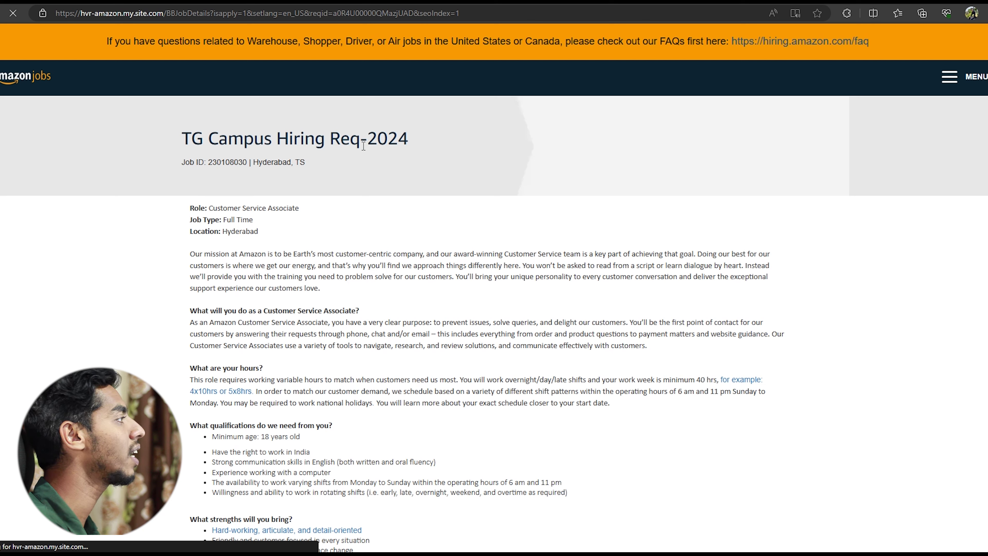
{"action": "left_click_drag", "start_coordinate": [183, 141], "coordinate": [203, 141]}
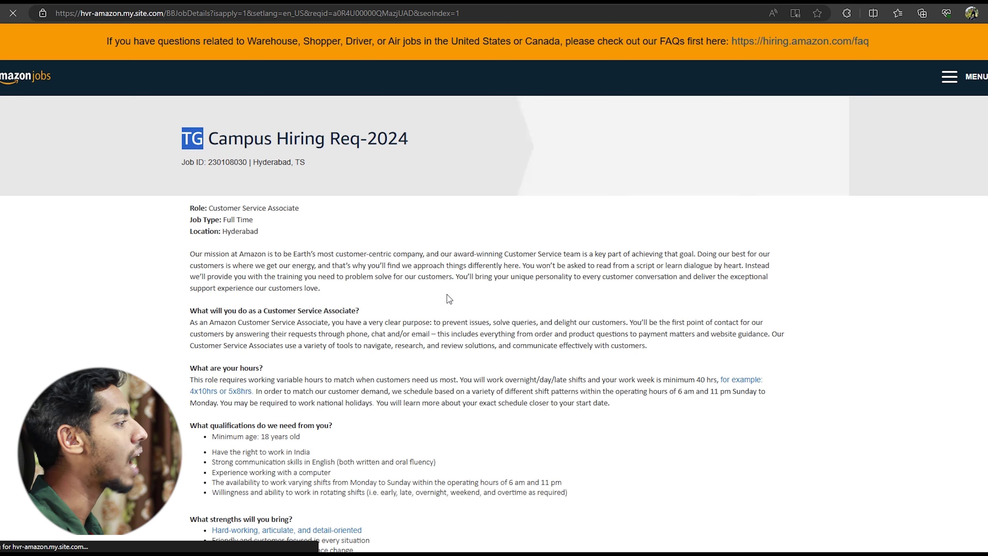
{"action": "scroll", "coordinate": [450, 299], "scroll_direction": "down", "scroll_amount": 2}
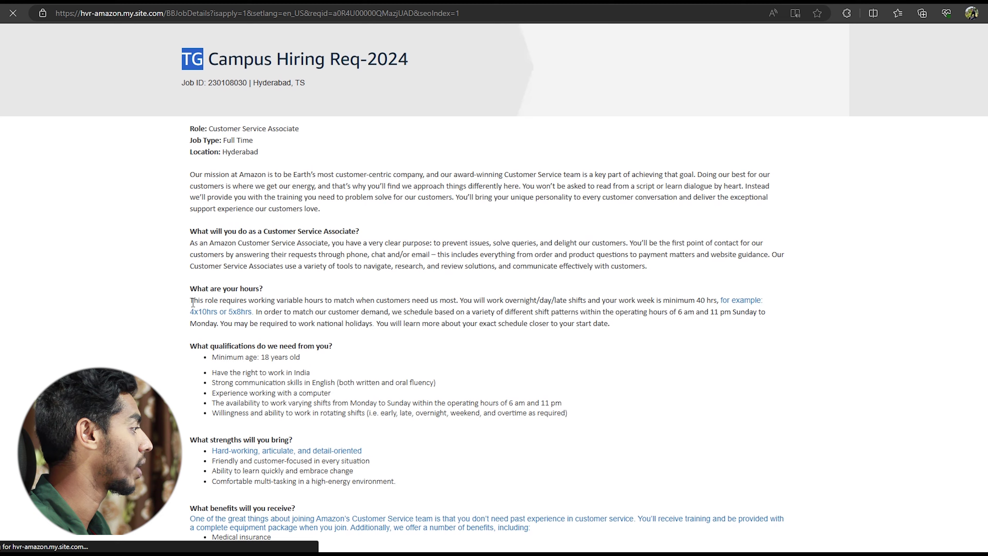
{"action": "scroll", "coordinate": [193, 302], "scroll_direction": "down", "scroll_amount": 15}
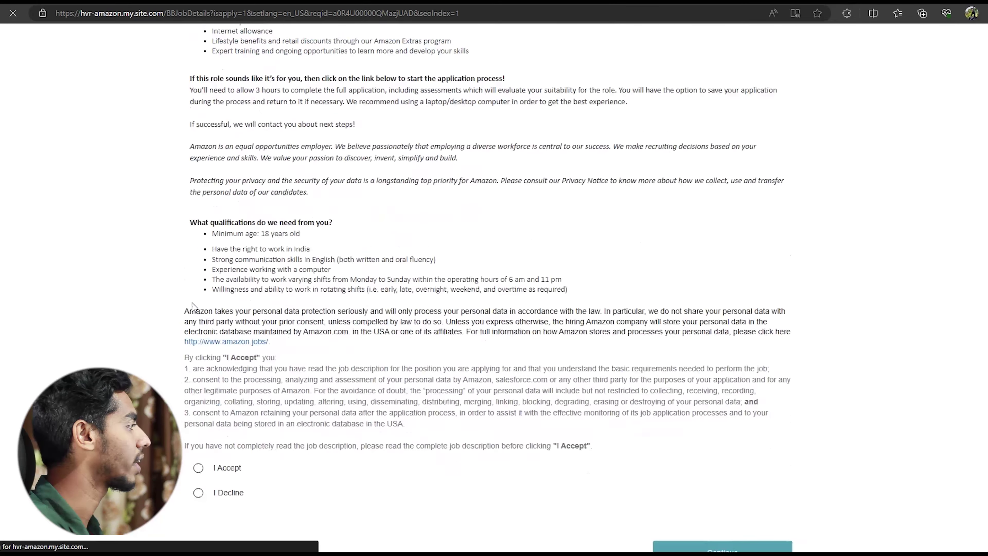
{"action": "left_click", "coordinate": [199, 306]}
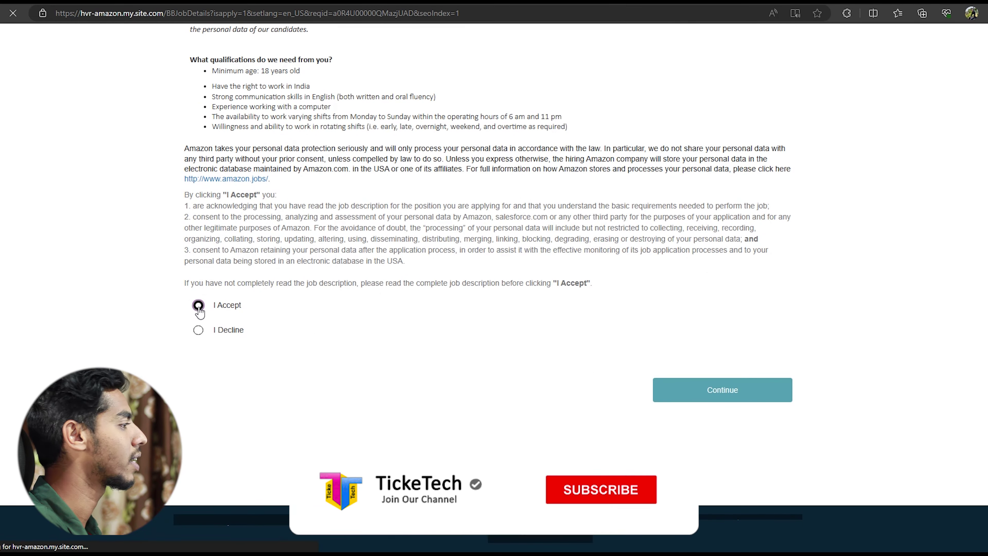
{"action": "left_click", "coordinate": [726, 391]}
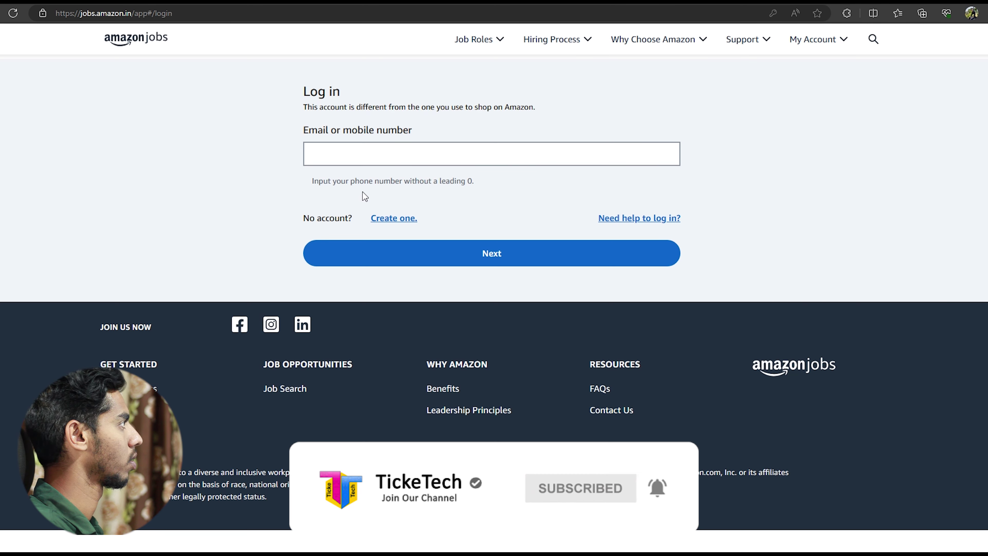
Log in with the saved account e-mail, then enter and submit the personal PIN.
{"action": "left_click", "coordinate": [367, 157]}
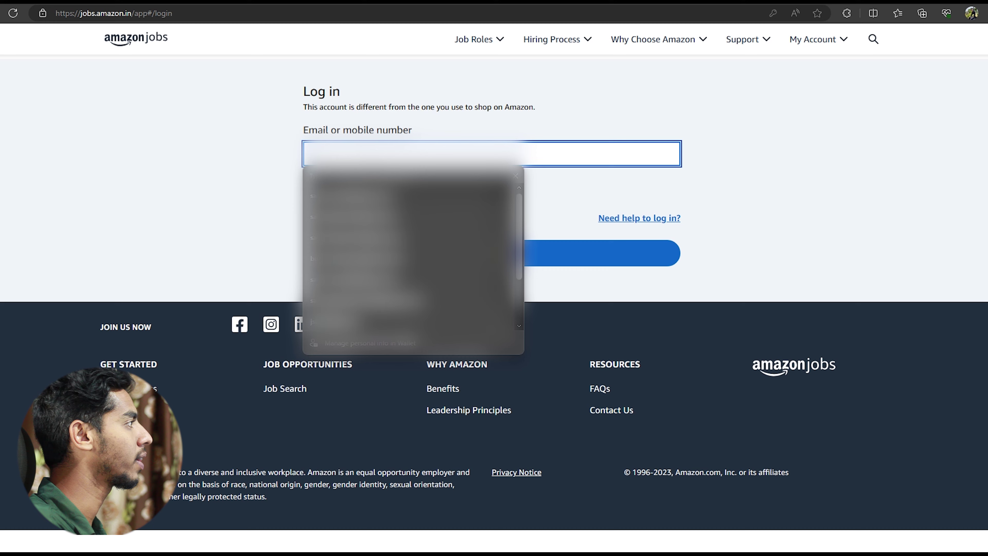
{"action": "left_click", "coordinate": [389, 183]}
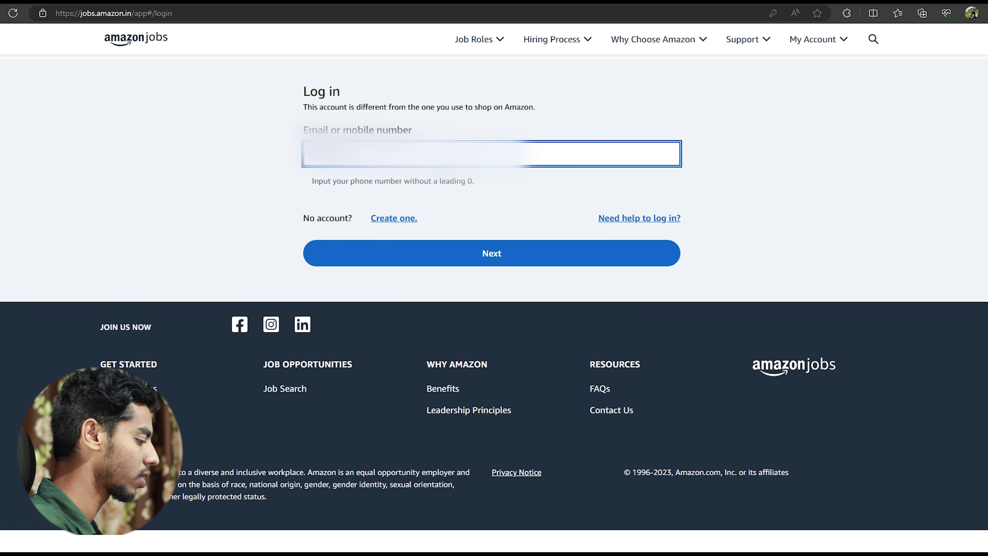
{"action": "left_click", "coordinate": [443, 251]}
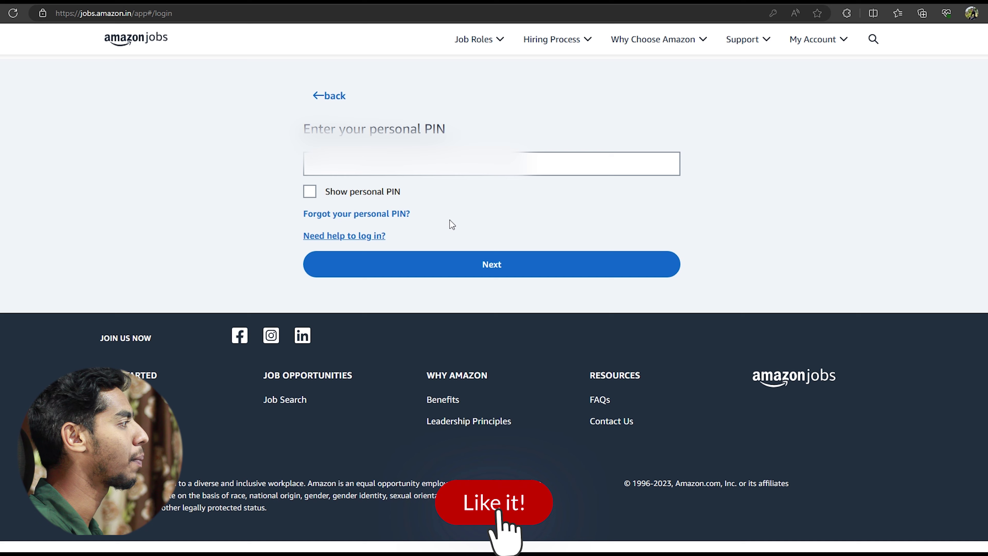
{"action": "left_click", "coordinate": [417, 166]}
{"action": "type", "text": "123456"}
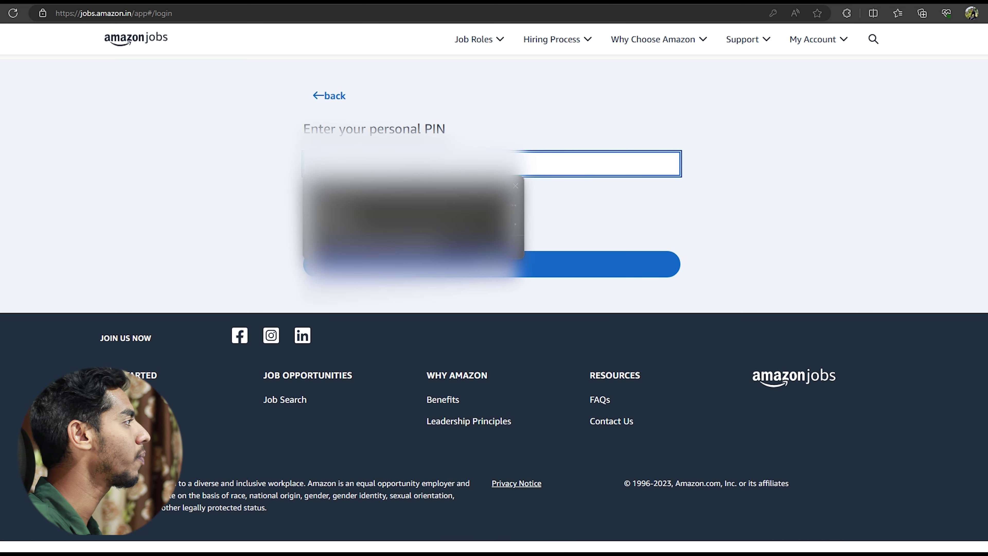
{"action": "left_click", "coordinate": [518, 270]}
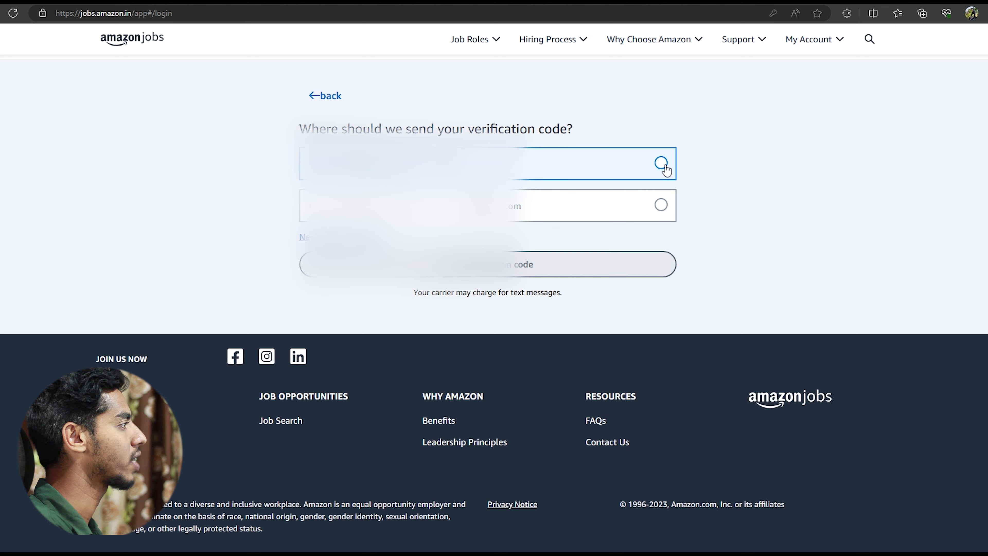
Send the verification code to the first listed contact option.
{"action": "left_click", "coordinate": [664, 167]}
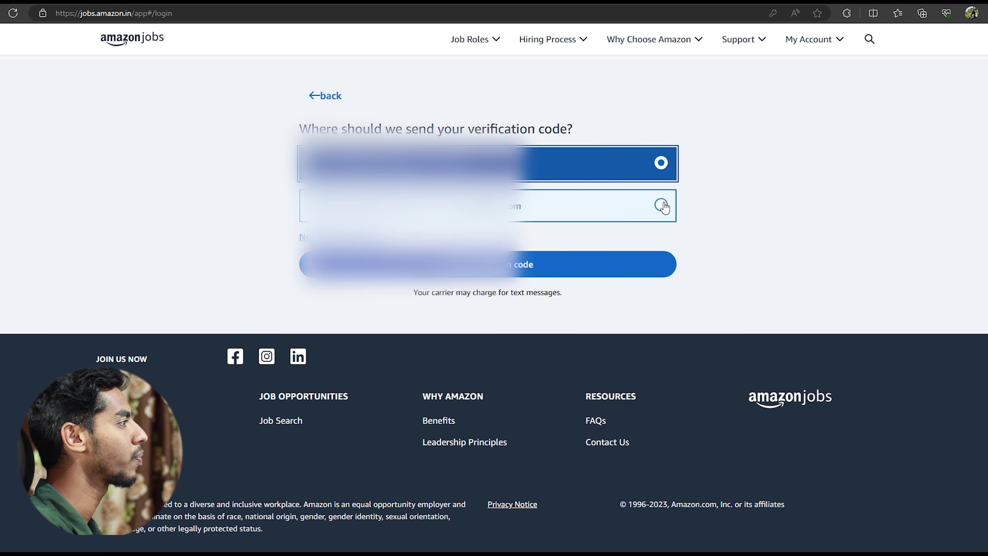
{"action": "left_click", "coordinate": [580, 266]}
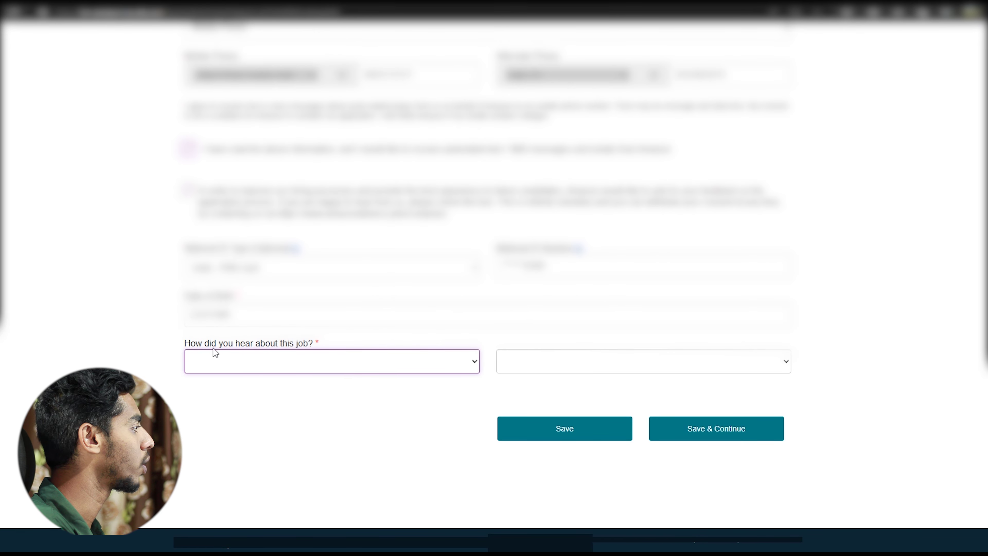
Answer 'How did you hear about this job?' with Social Media › Other Social Media, source youtube.
{"action": "left_click", "coordinate": [294, 365]}
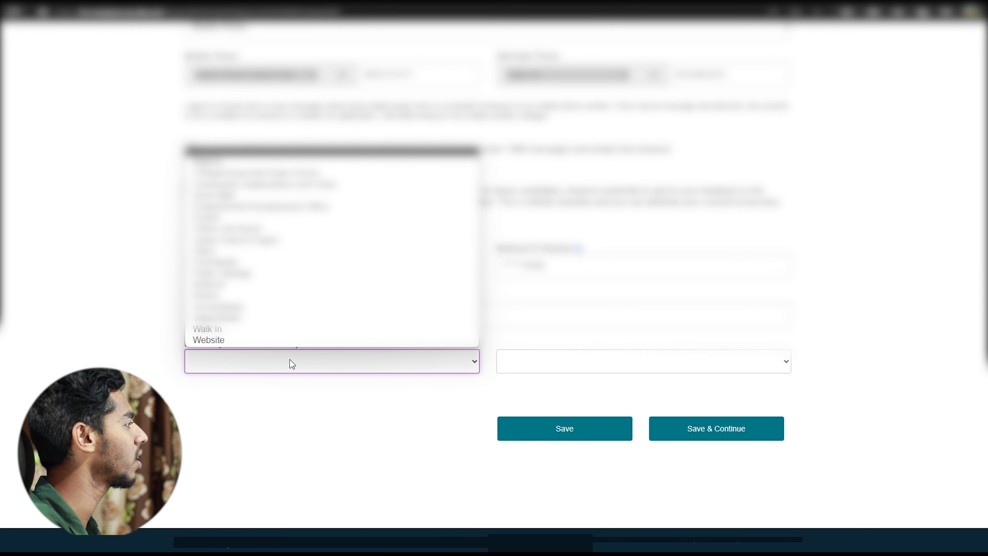
{"action": "left_click", "coordinate": [218, 308]}
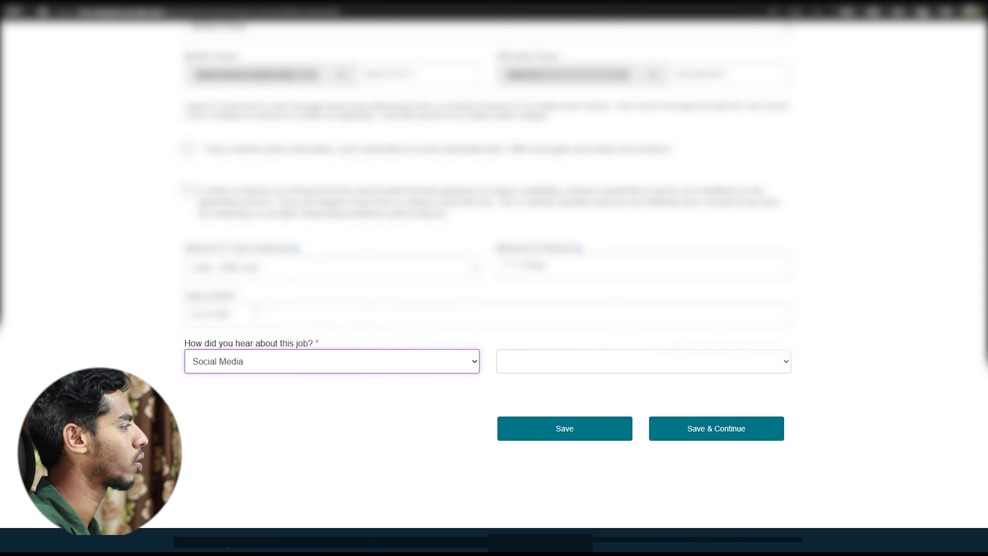
{"action": "left_click", "coordinate": [594, 371]}
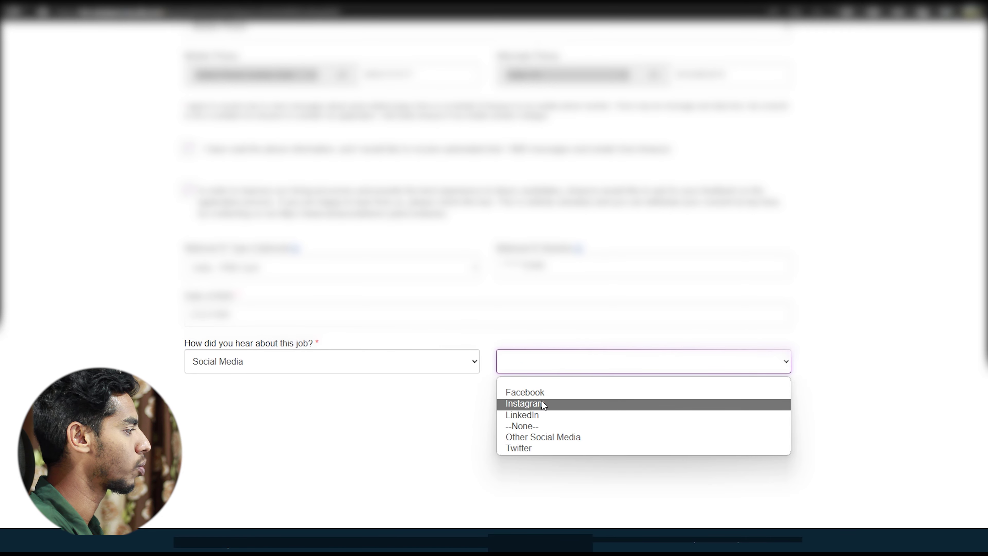
{"action": "left_click", "coordinate": [530, 436]}
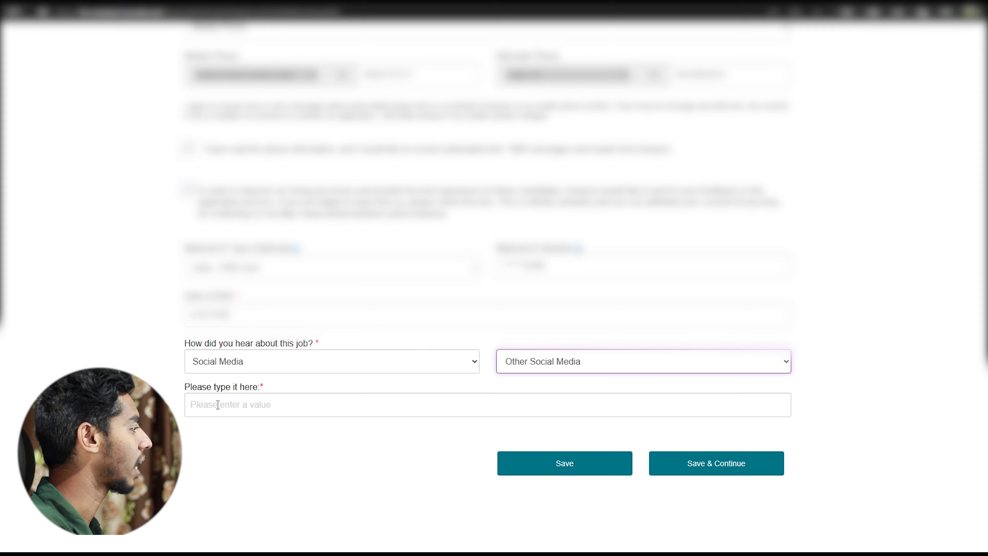
{"action": "left_click", "coordinate": [218, 405]}
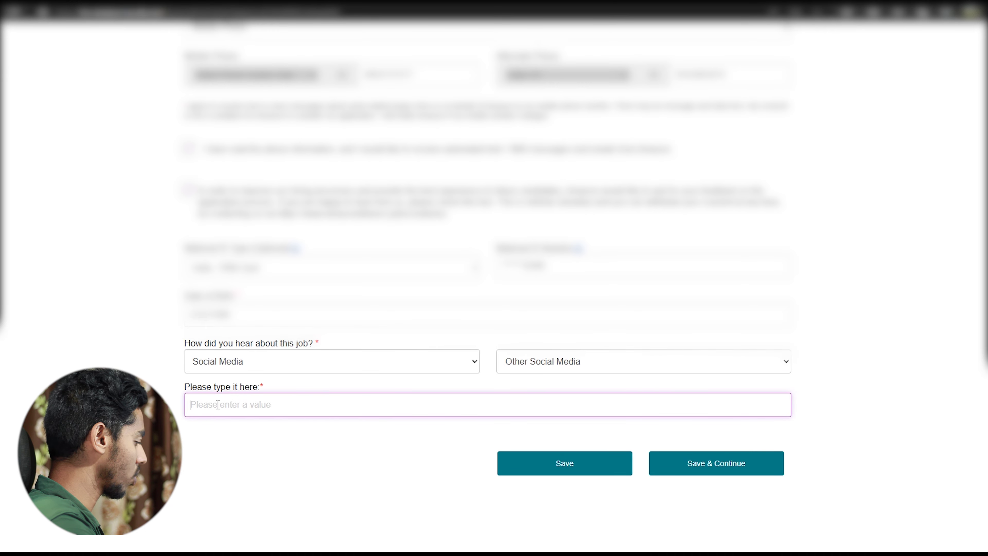
{"action": "type", "text": "youtube"}
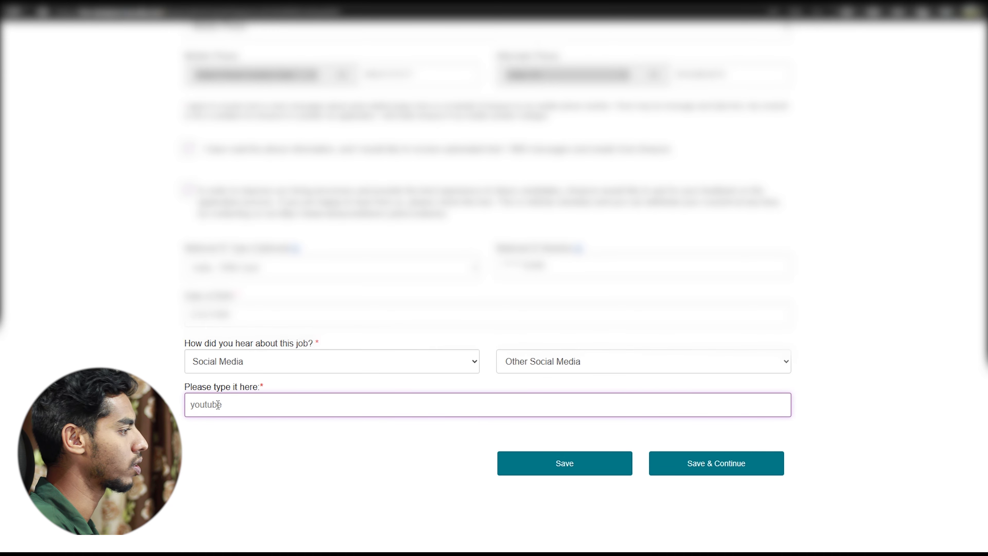
{"action": "left_click", "coordinate": [765, 542]}
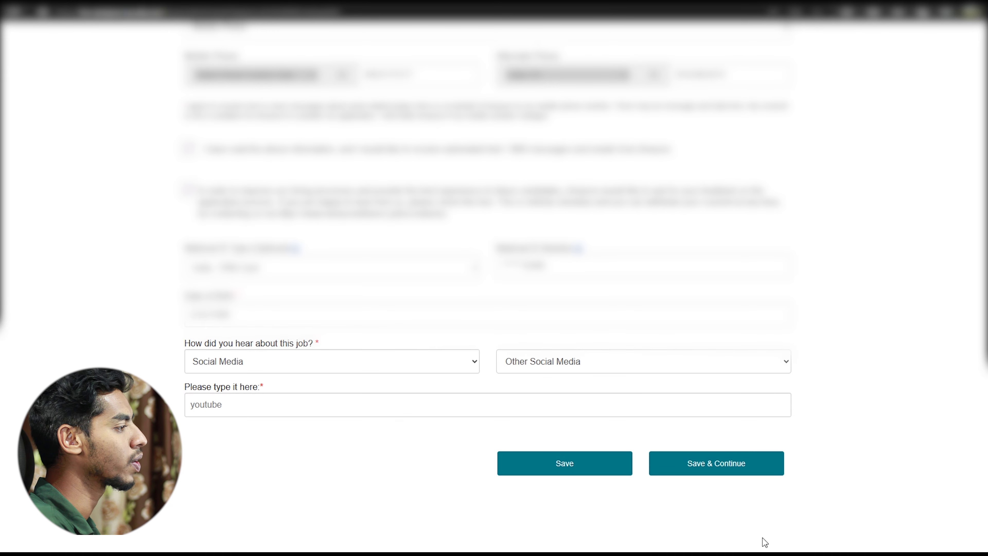
Save the contact details and answer Yes to being 18+ and authorized to work in India.
{"action": "left_click", "coordinate": [723, 464]}
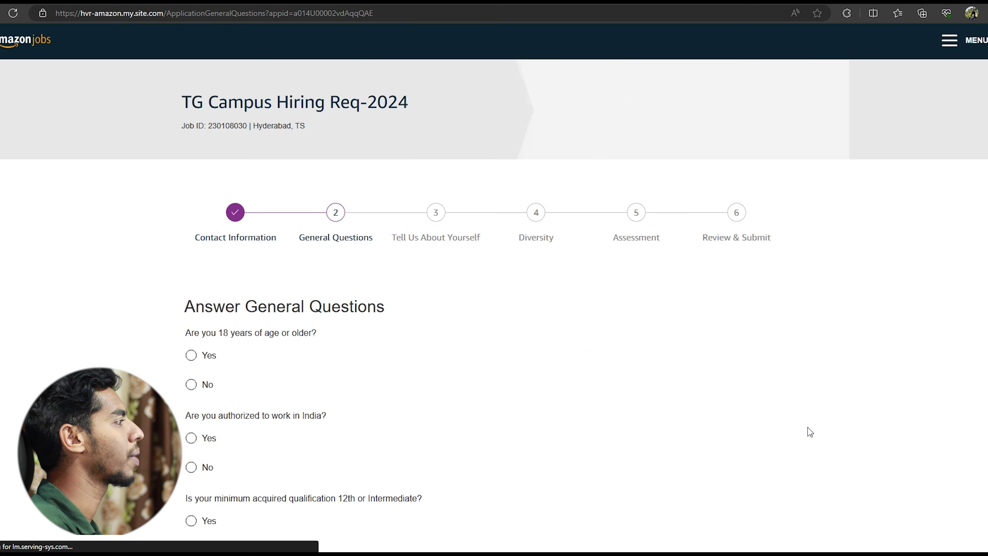
{"action": "scroll", "coordinate": [680, 391], "scroll_direction": "down", "scroll_amount": 2}
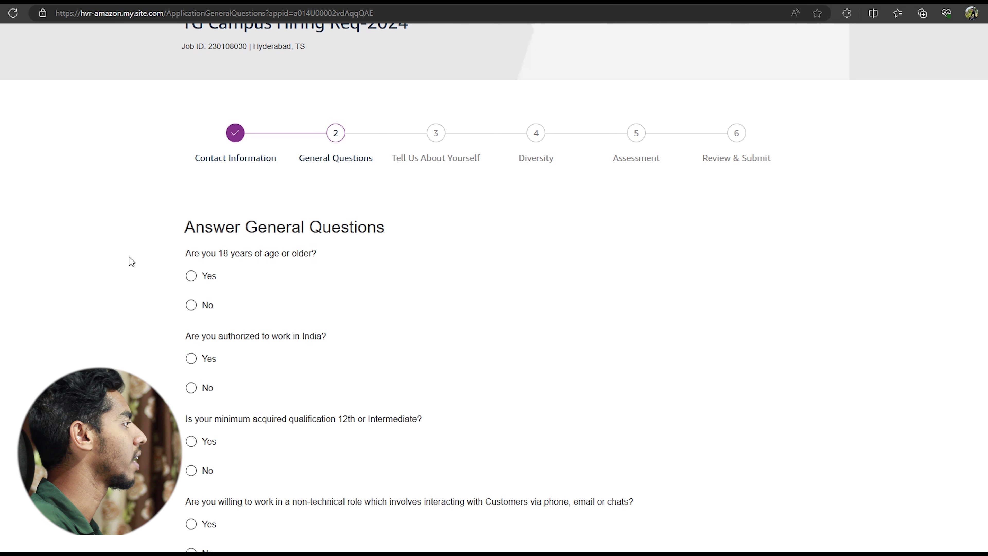
{"action": "left_click", "coordinate": [190, 278]}
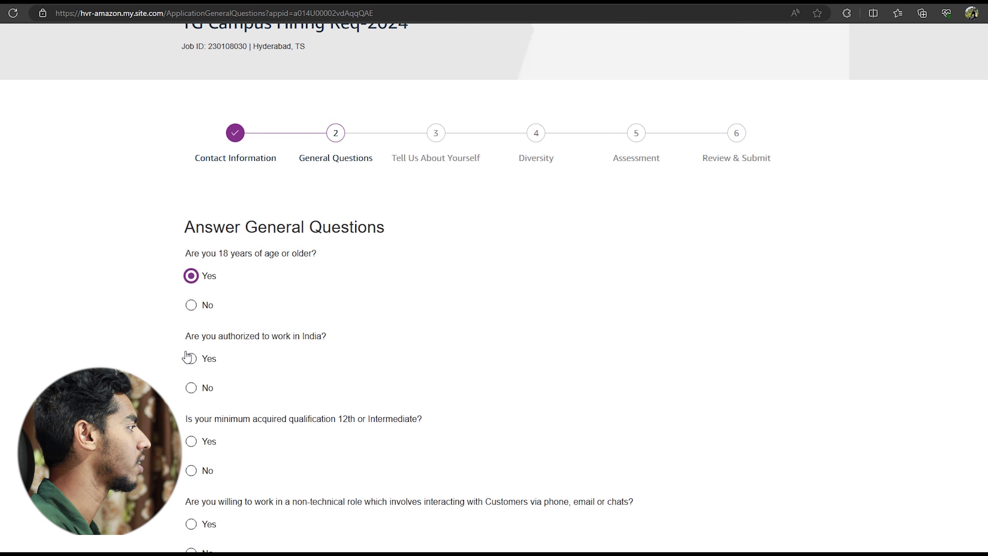
{"action": "left_click", "coordinate": [190, 362]}
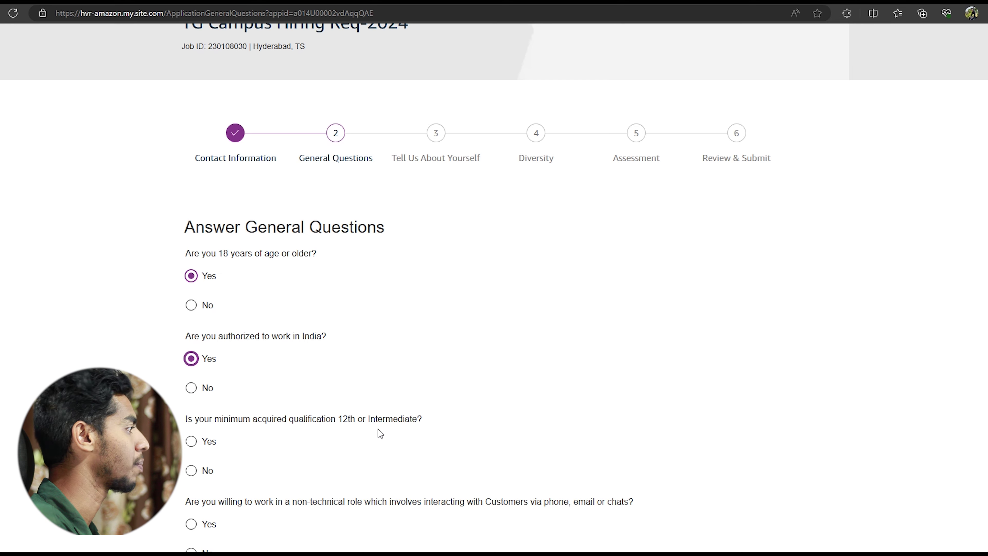
Answer Yes to the 12th/Intermediate qualification and No to the non-technical role question.
{"action": "scroll", "coordinate": [379, 433], "scroll_direction": "down", "scroll_amount": 2}
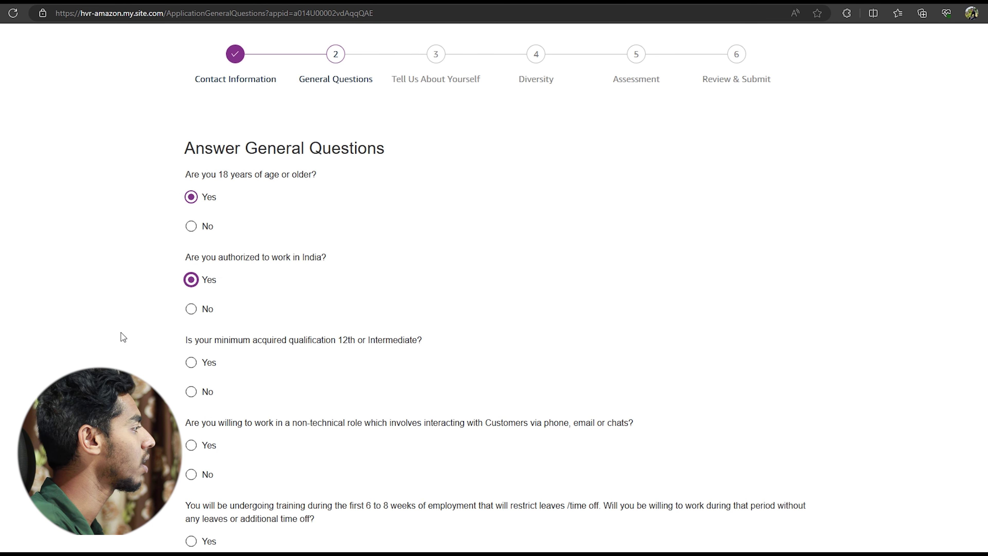
{"action": "left_click", "coordinate": [191, 363]}
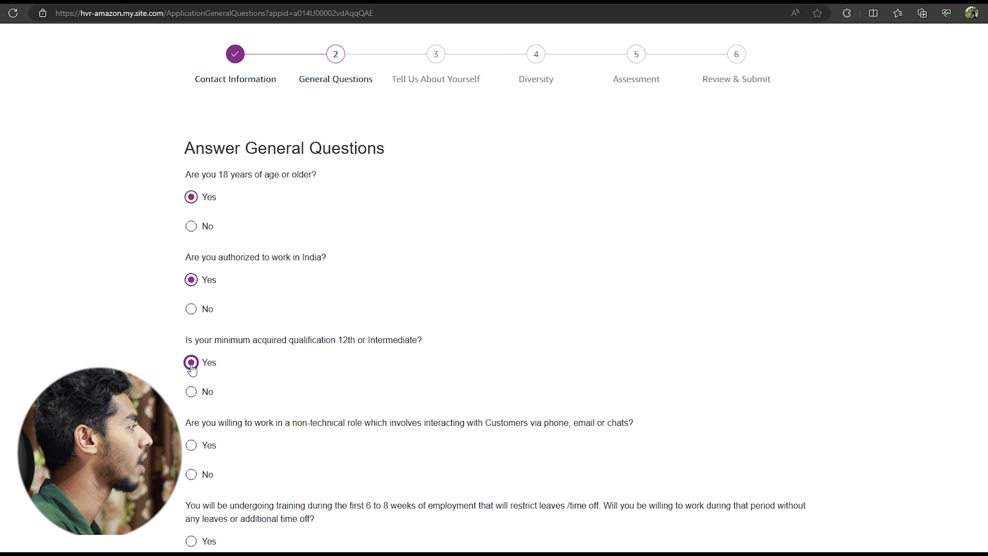
{"action": "scroll", "coordinate": [190, 364], "scroll_direction": "down", "scroll_amount": 4}
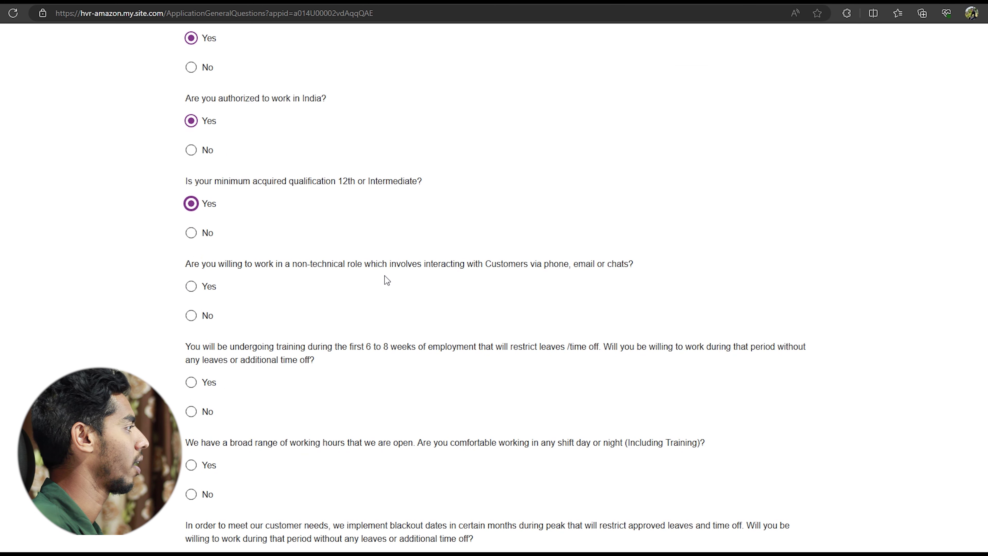
{"action": "left_click", "coordinate": [191, 287]}
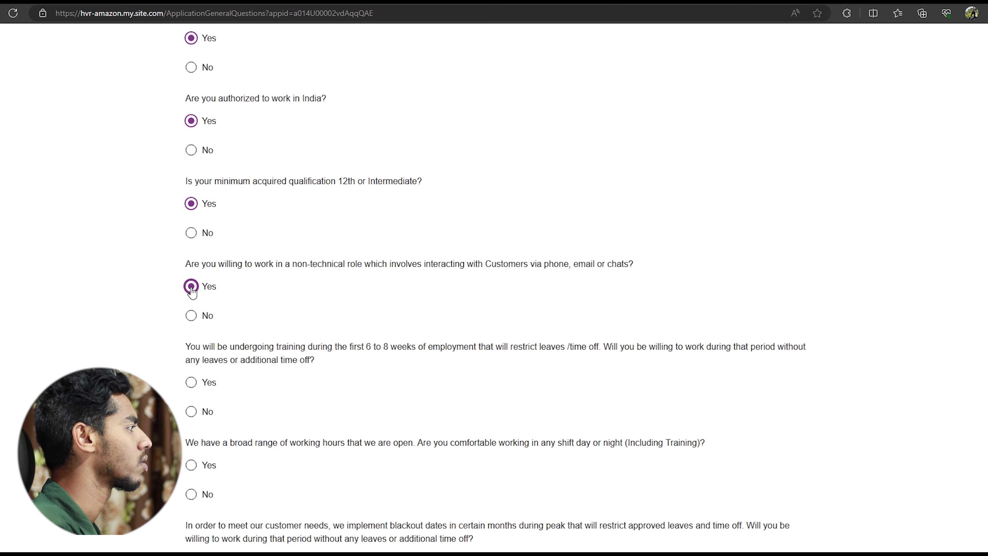
{"action": "left_click", "coordinate": [191, 315]}
{"action": "scroll", "coordinate": [263, 329], "scroll_direction": "down", "scroll_amount": 2}
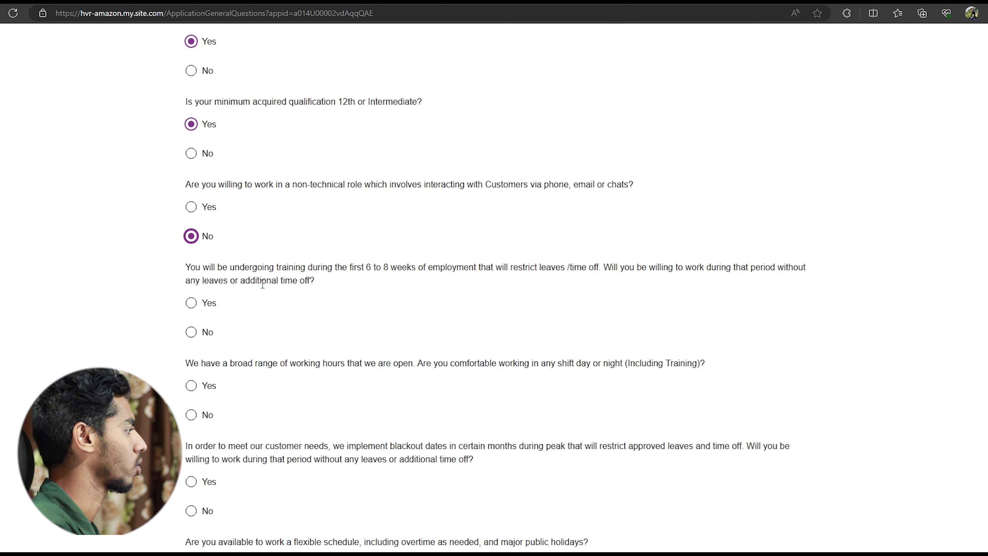
Answer Yes to the training period, any shift, blackout dates and flexible schedule questions.
{"action": "left_click", "coordinate": [191, 303]}
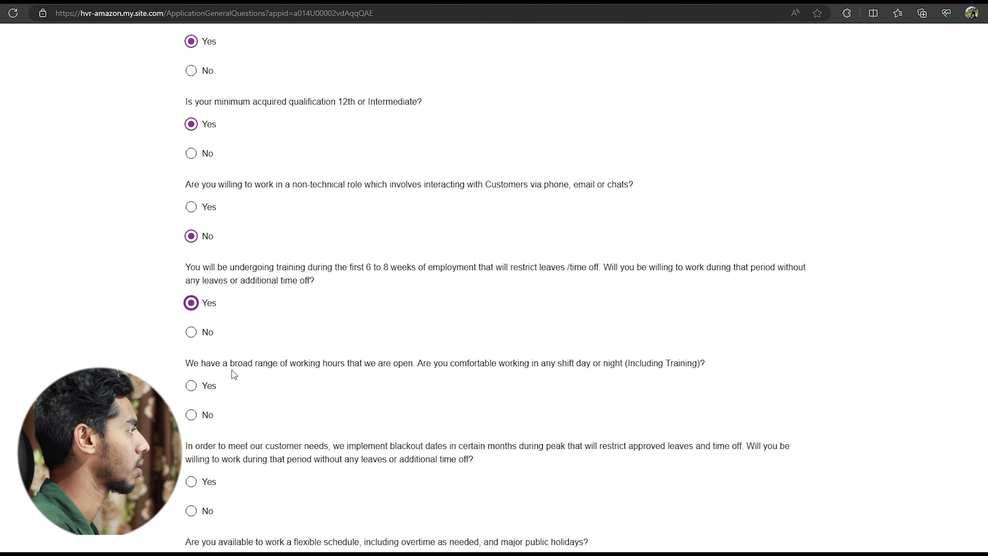
{"action": "left_click", "coordinate": [191, 387]}
{"action": "scroll", "coordinate": [191, 391], "scroll_direction": "down", "scroll_amount": 3}
{"action": "scroll", "coordinate": [191, 390], "scroll_direction": "down", "scroll_amount": 1}
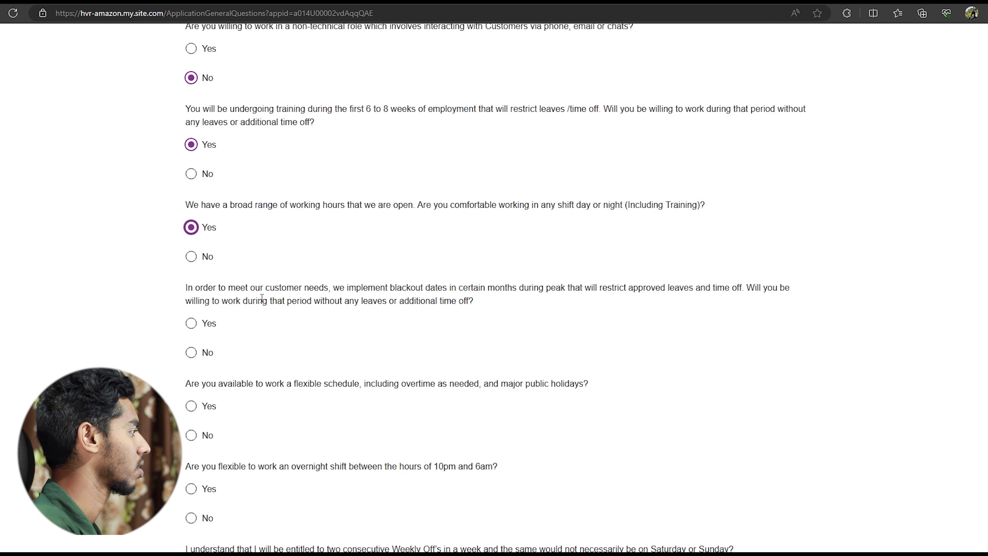
{"action": "left_click", "coordinate": [191, 323]}
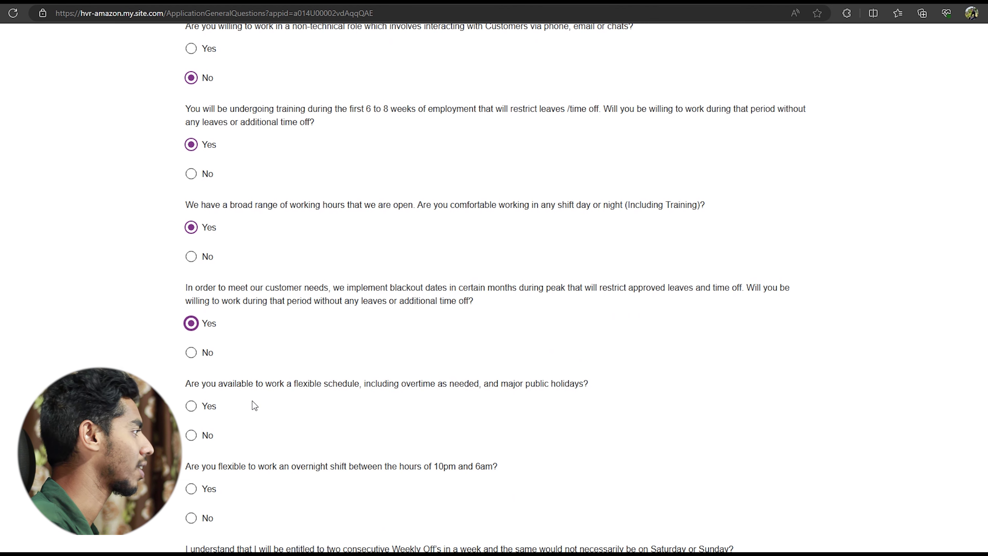
{"action": "left_click", "coordinate": [191, 406]}
Answer Yes to overnight shifts, consecutive weekly offs and both background-check questions, then save.
{"action": "scroll", "coordinate": [191, 407], "scroll_direction": "down", "scroll_amount": 4}
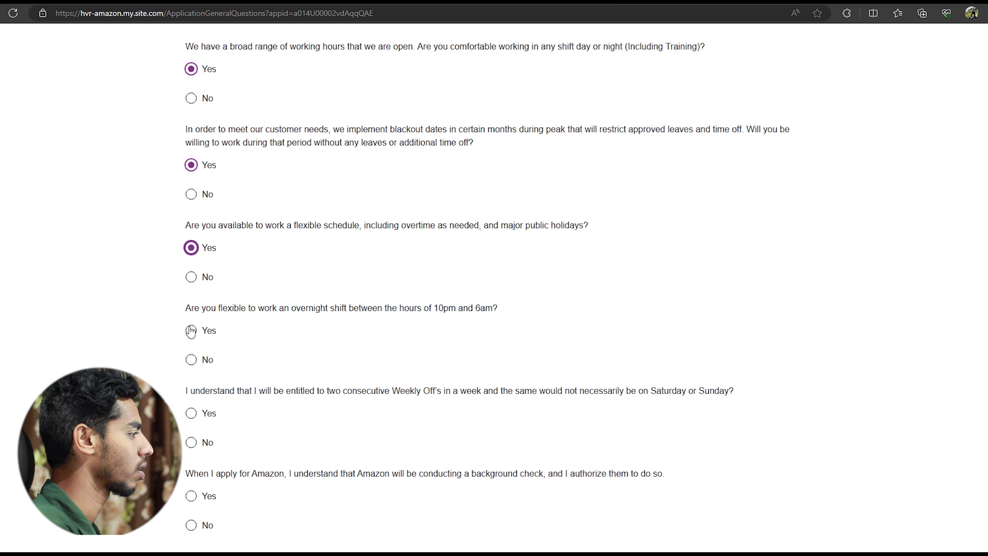
{"action": "left_click", "coordinate": [191, 331]}
{"action": "left_click", "coordinate": [191, 413]}
{"action": "left_click", "coordinate": [191, 496]}
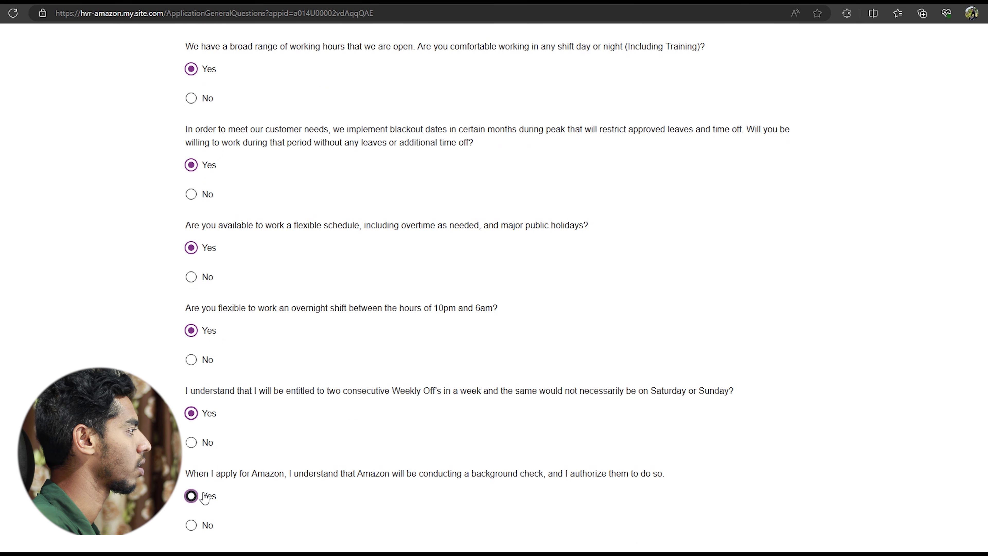
{"action": "scroll", "coordinate": [273, 467], "scroll_direction": "down", "scroll_amount": 6}
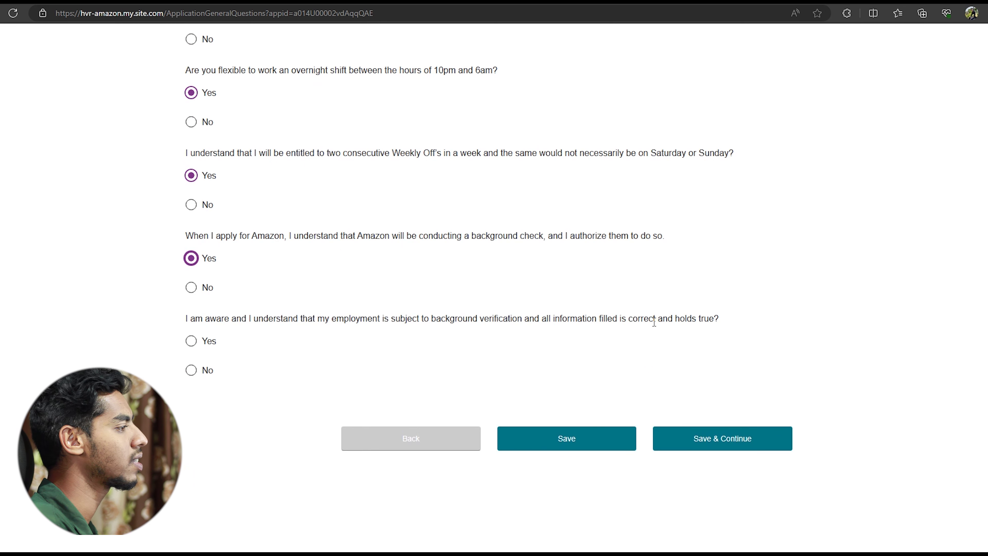
{"action": "left_click", "coordinate": [191, 341]}
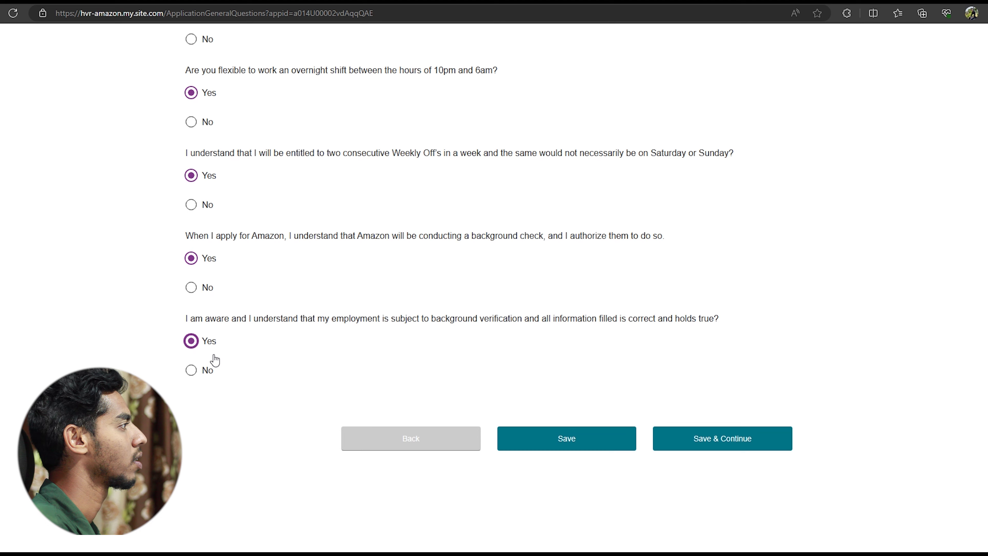
{"action": "left_click", "coordinate": [770, 444]}
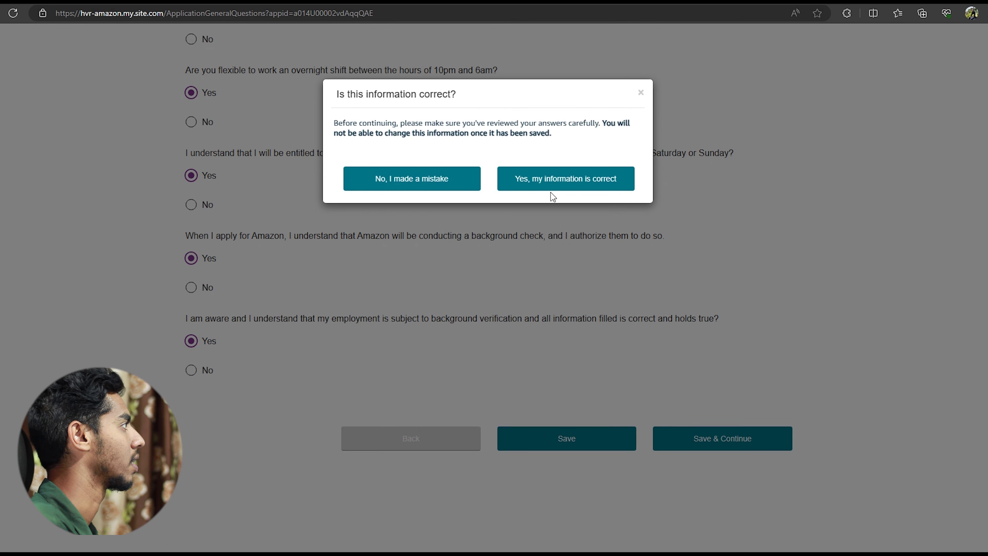
Confirm 'Yes, my information is correct' to submit the application.
{"action": "left_click", "coordinate": [545, 188]}
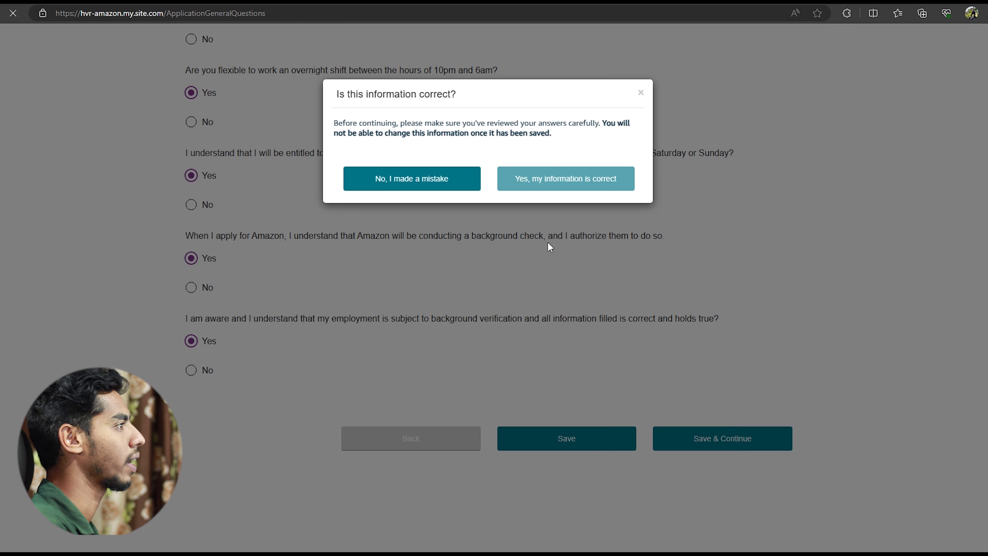